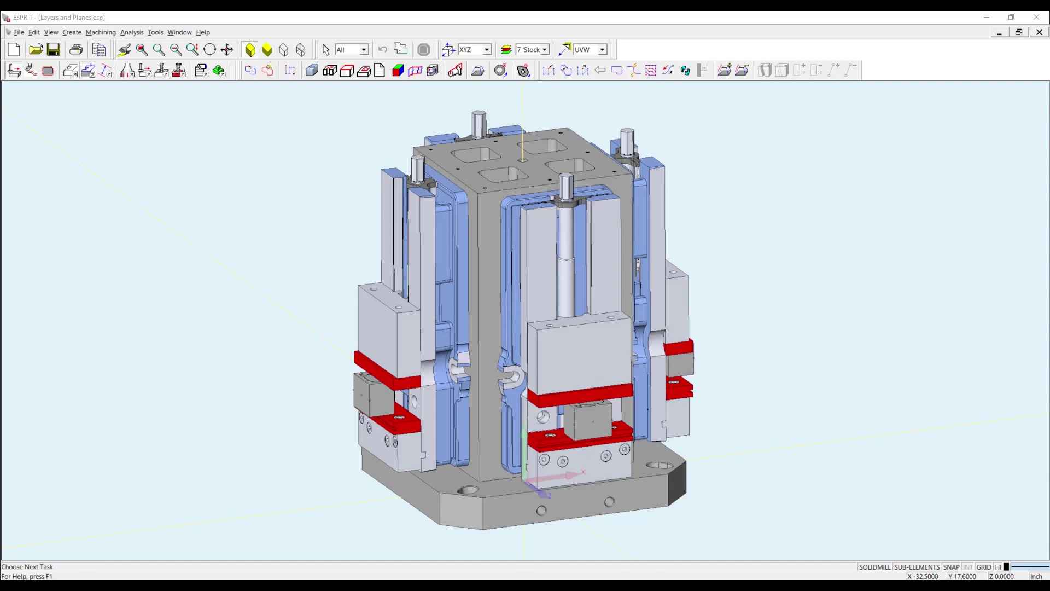
- Check in the Add-In Manager that the Accessories Add-In is loaded and set to load on startup
{"action": "left_click", "coordinate": [157, 33]}
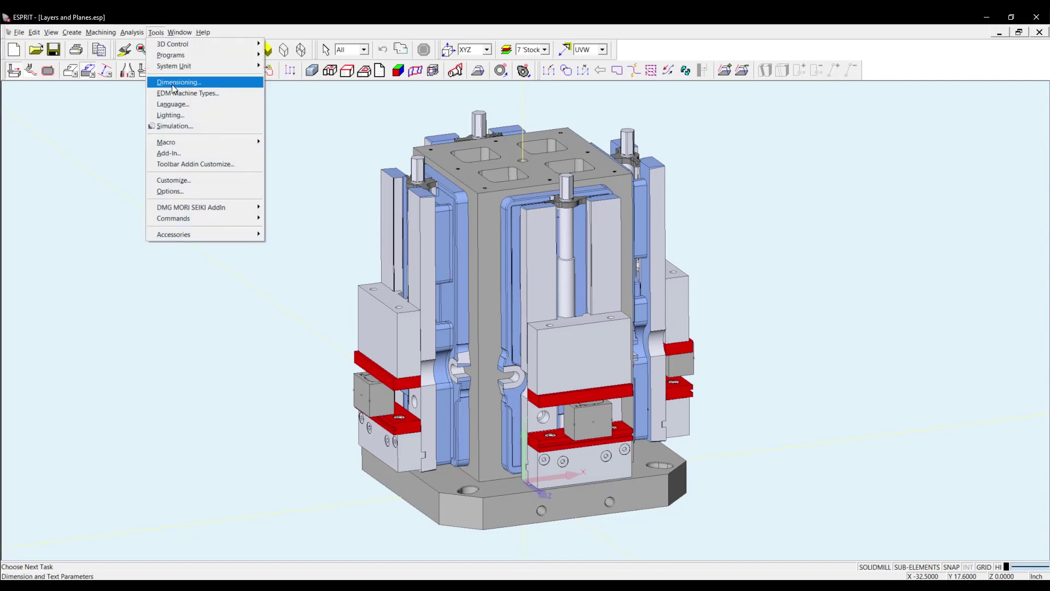
{"action": "left_click", "coordinate": [168, 153]}
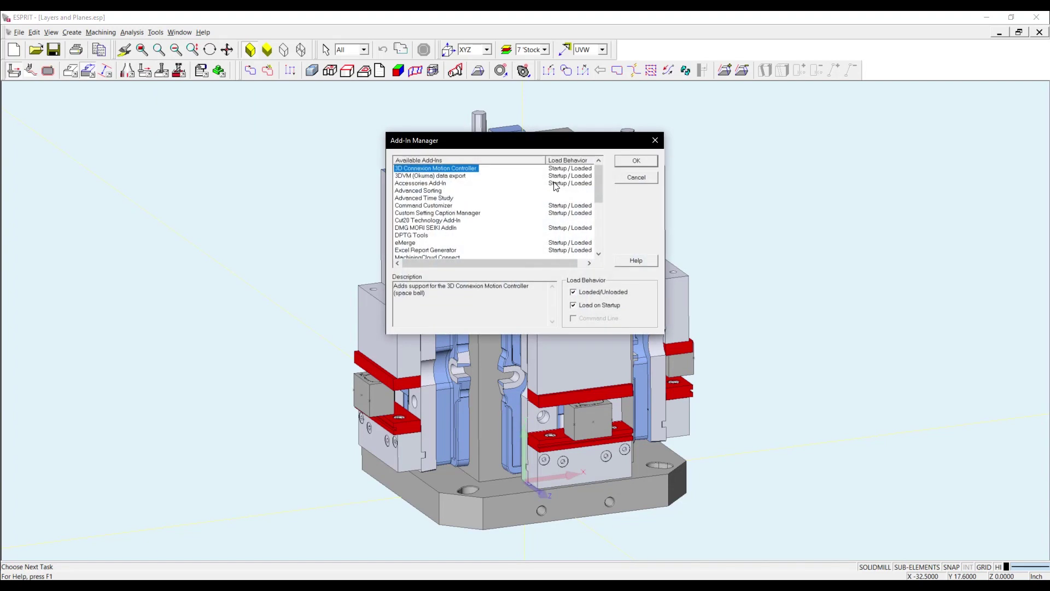
{"action": "left_click", "coordinate": [414, 184]}
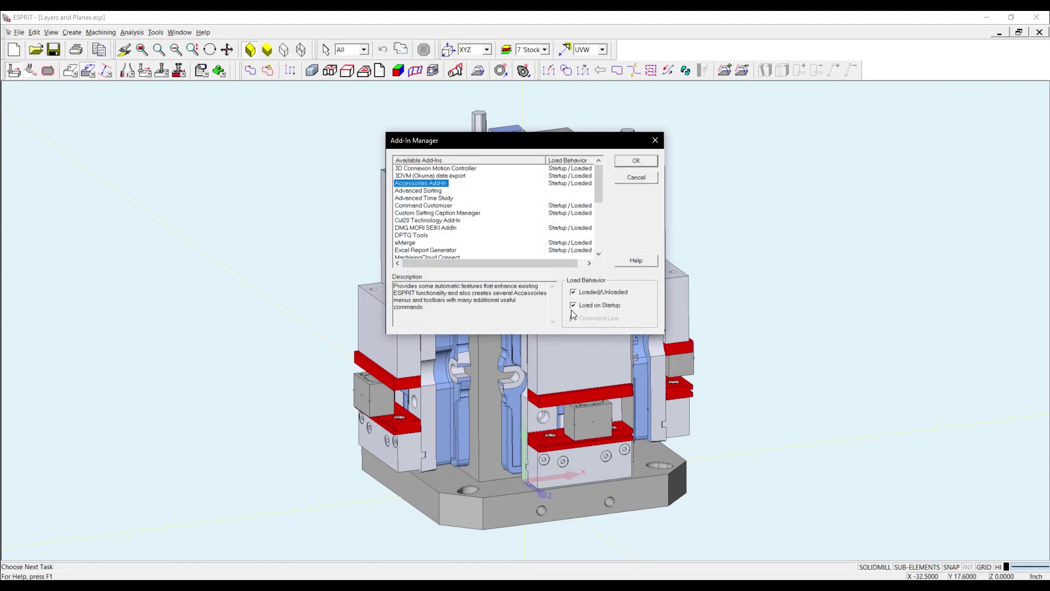
{"action": "left_click", "coordinate": [635, 161]}
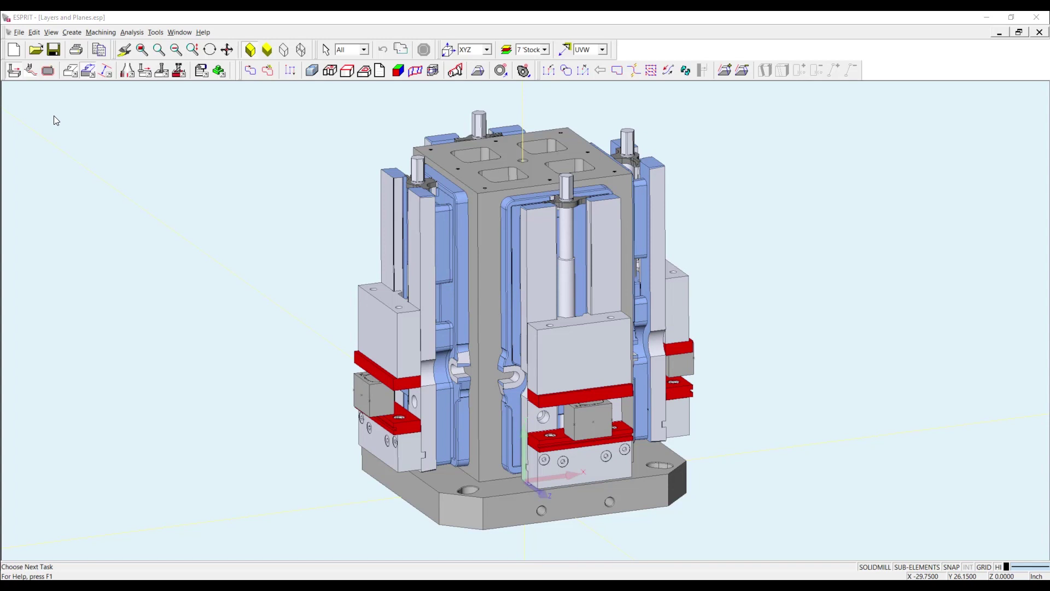
- Show the Layers and Planes Accessories toolbar
{"action": "left_click", "coordinate": [51, 32]}
{"action": "mouse_move", "coordinate": [91, 223]}
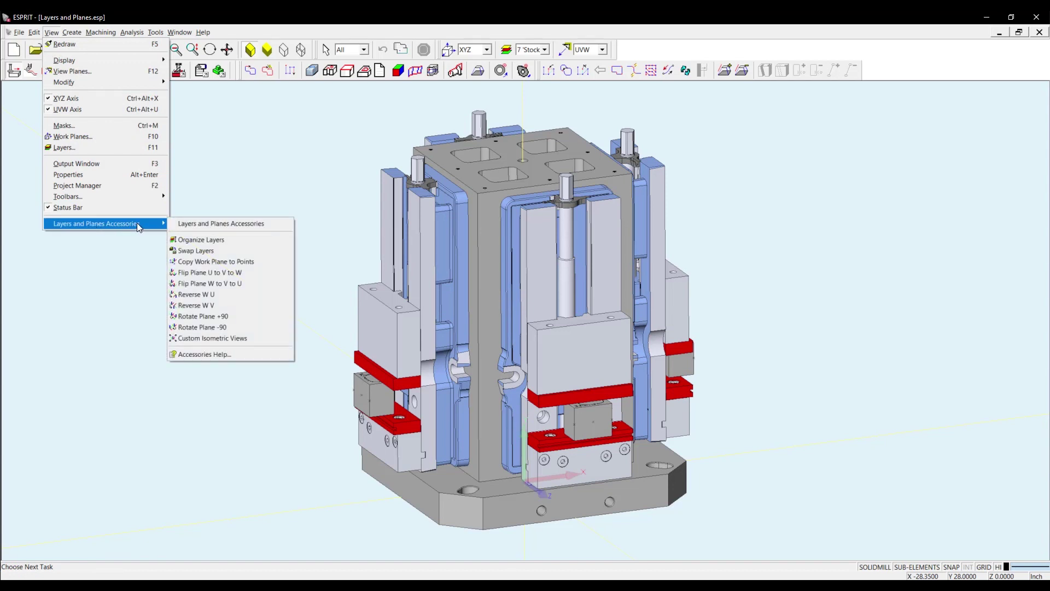
{"action": "left_click", "coordinate": [175, 224]}
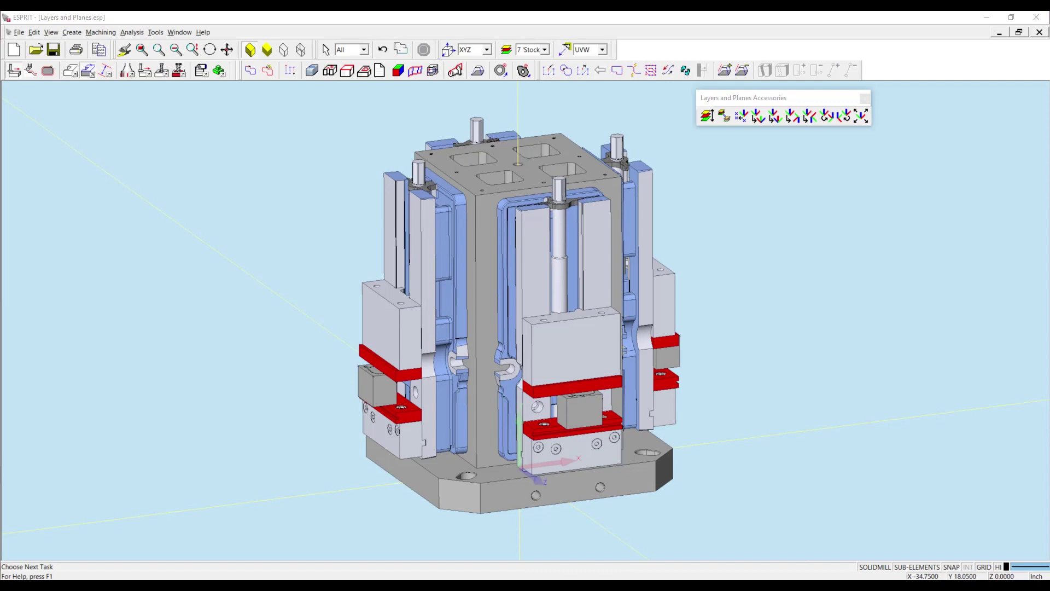
- Move the Tombstone layer one place down in the Layer Organizer, below Vise, and back up again
{"action": "left_click", "coordinate": [710, 118]}
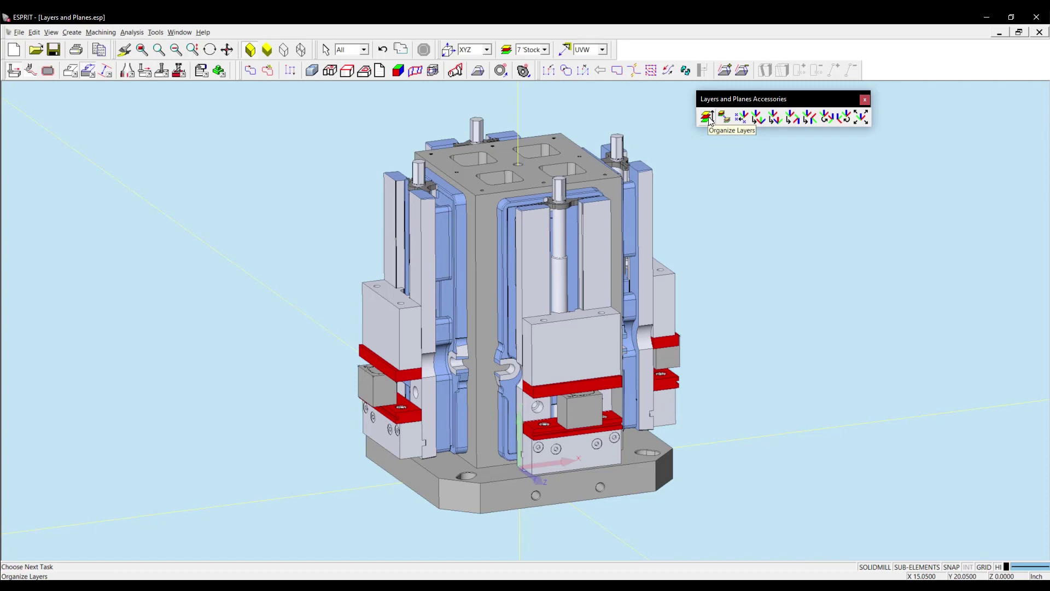
{"action": "left_click", "coordinate": [710, 119]}
{"action": "left_click_drag", "start_coordinate": [581, 120], "coordinate": [788, 190]}
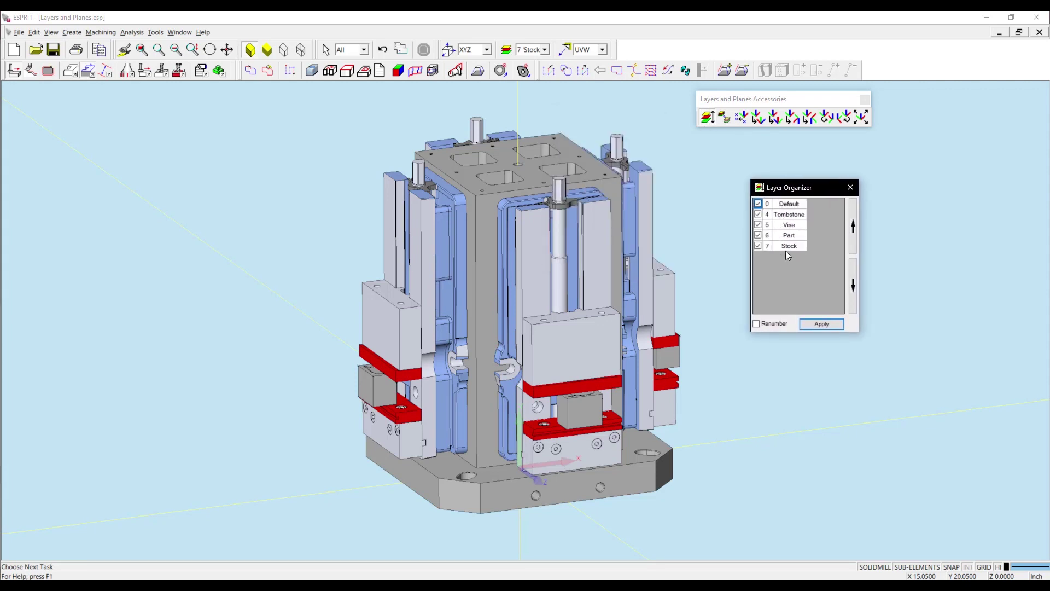
{"action": "left_click", "coordinate": [789, 214]}
{"action": "left_click", "coordinate": [854, 280]}
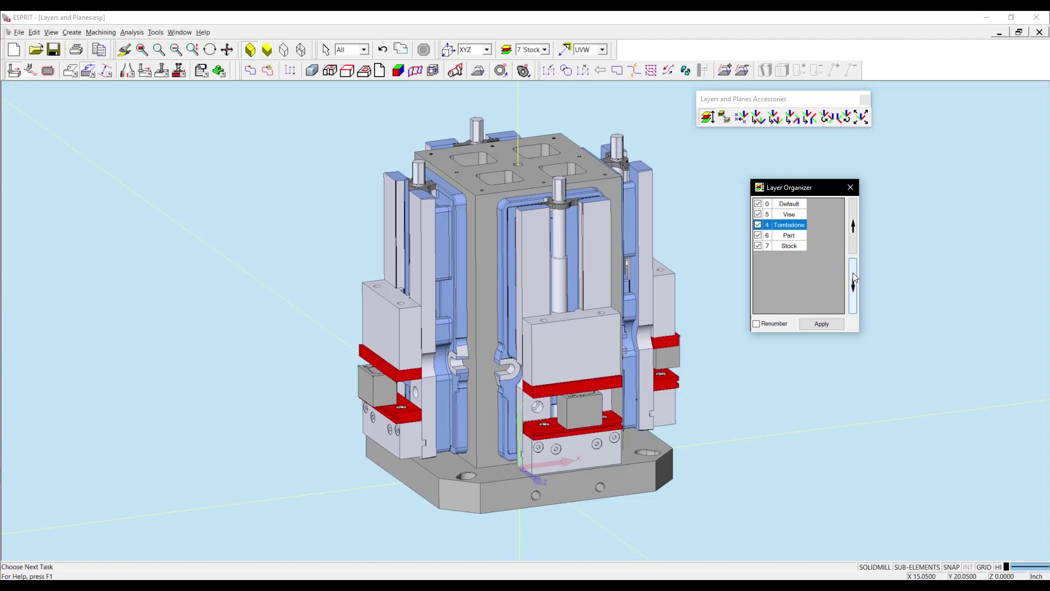
{"action": "left_click", "coordinate": [853, 226]}
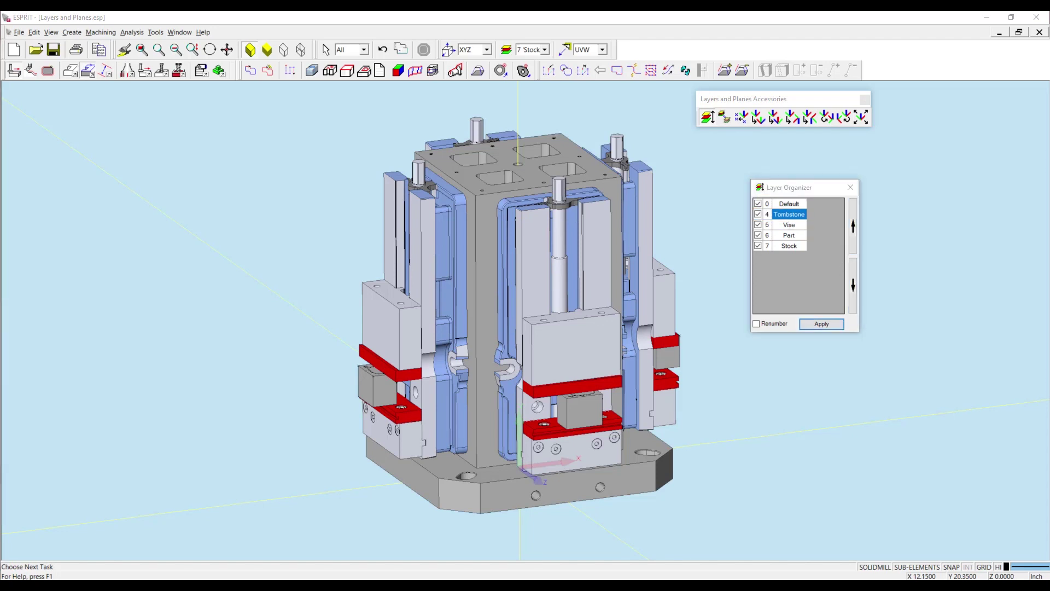
- Hide the Tombstone, Vise and Part layers with the Layer Organizer and close it
{"action": "left_click", "coordinate": [758, 214]}
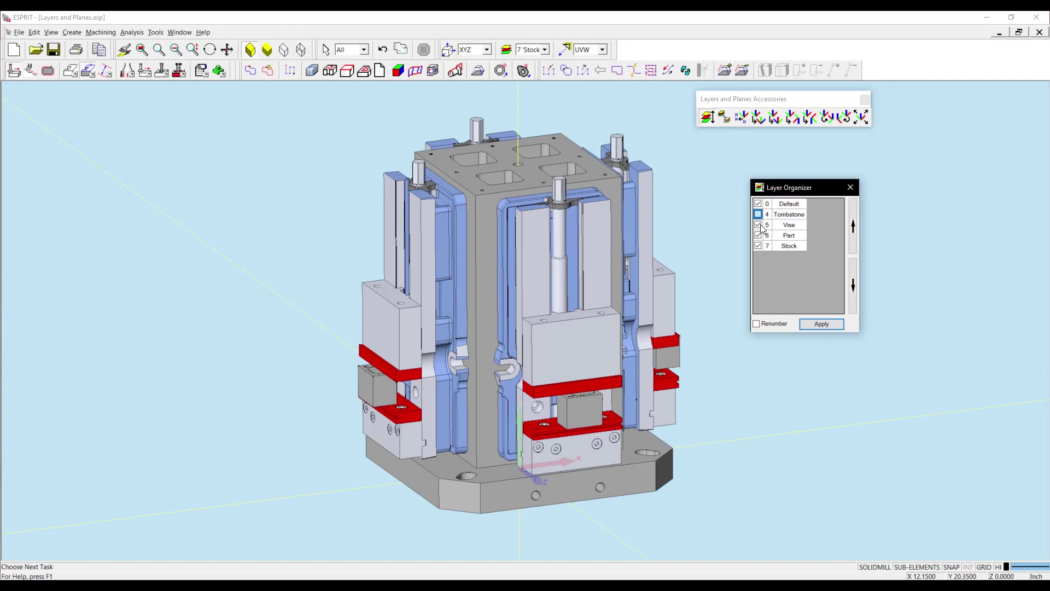
{"action": "left_click", "coordinate": [758, 225]}
{"action": "left_click", "coordinate": [758, 235]}
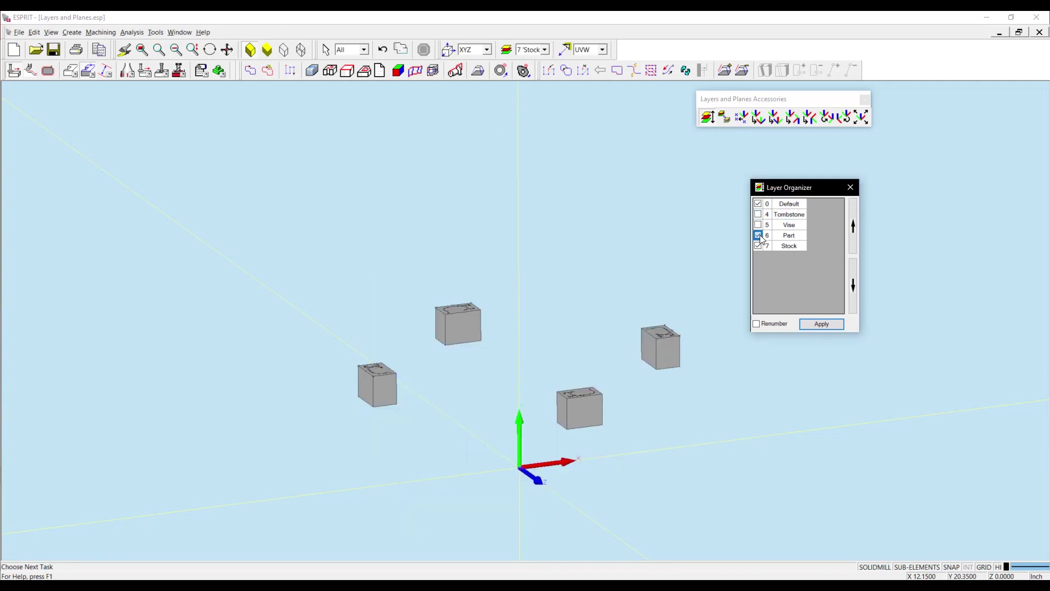
{"action": "left_click", "coordinate": [855, 189]}
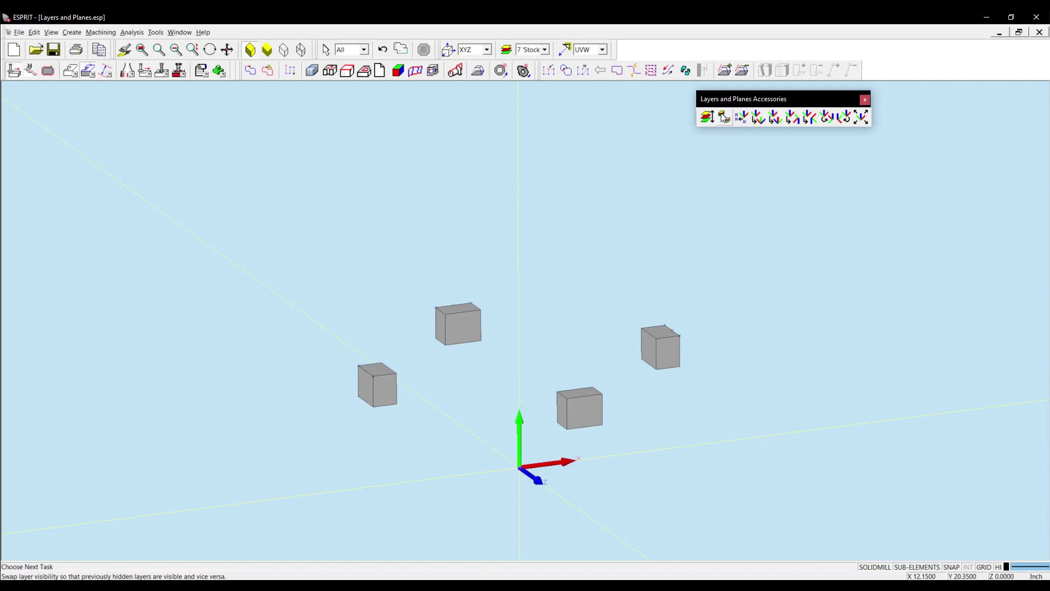
- Swap the visibility of hidden and visible layers and switch the Stock layer back on in the Layer Organizer
{"action": "left_click", "coordinate": [722, 117]}
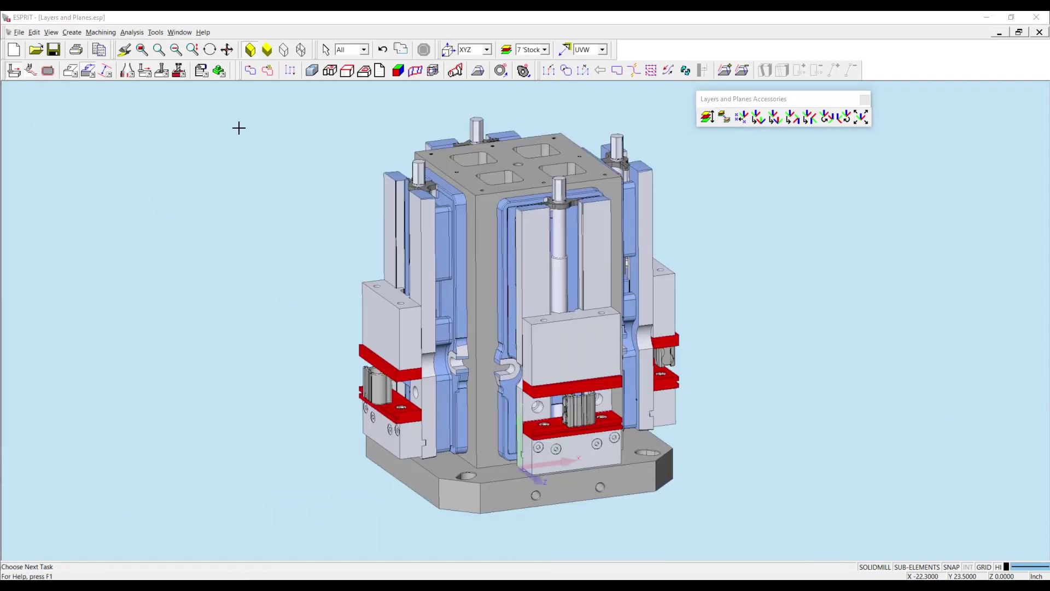
{"action": "left_click", "coordinate": [710, 118]}
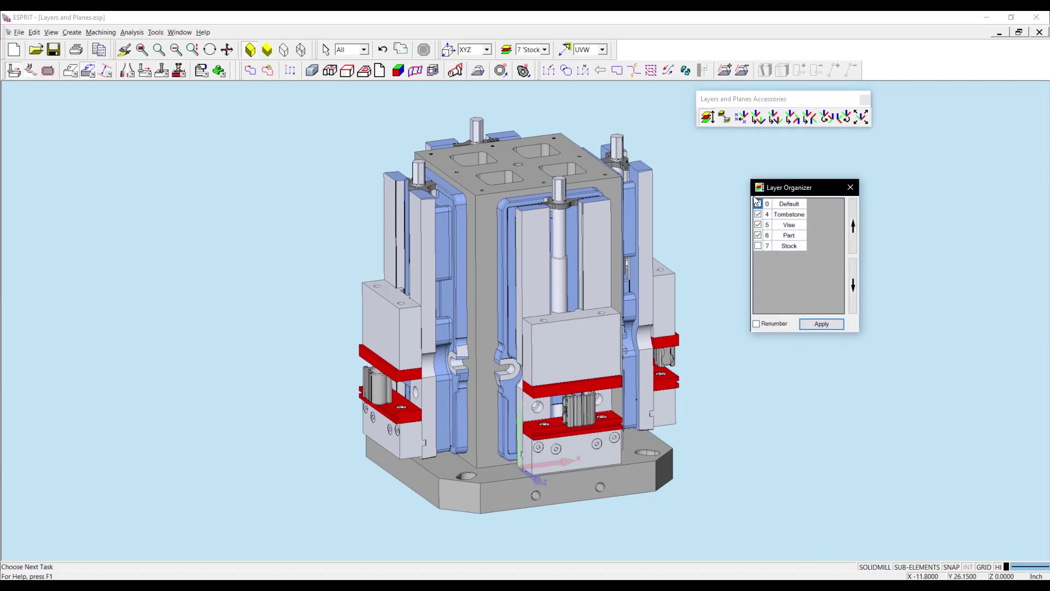
{"action": "left_click", "coordinate": [758, 246]}
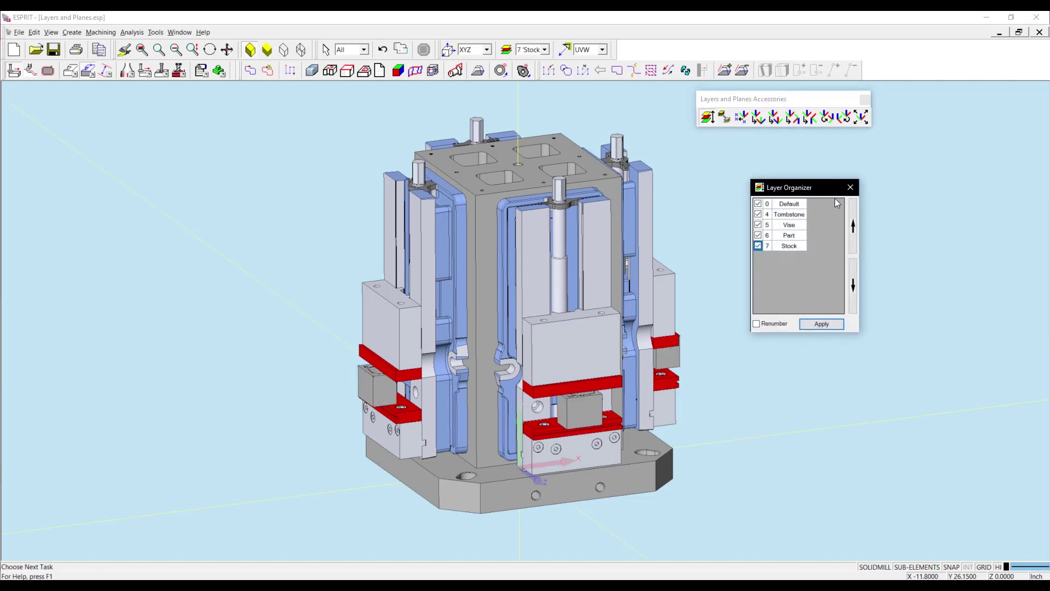
{"action": "left_click", "coordinate": [850, 187]}
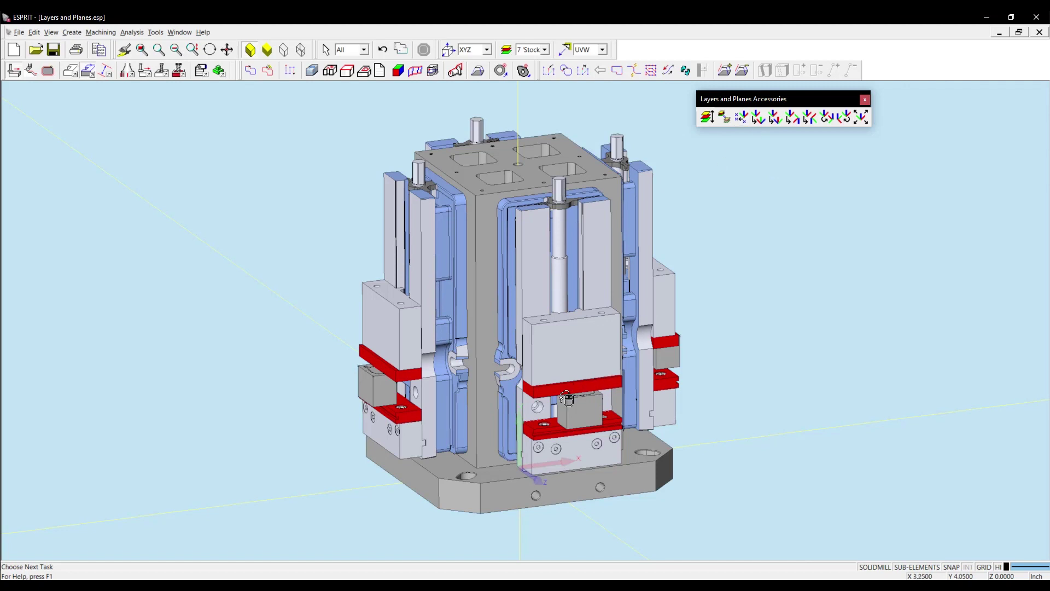
- Copy the XYZ work plane to the two upper front corner points of the front stock block and activate each copy to check its origin
{"action": "left_click", "coordinate": [602, 395]}
{"action": "left_click", "coordinate": [746, 122]}
{"action": "left_click", "coordinate": [448, 49]}
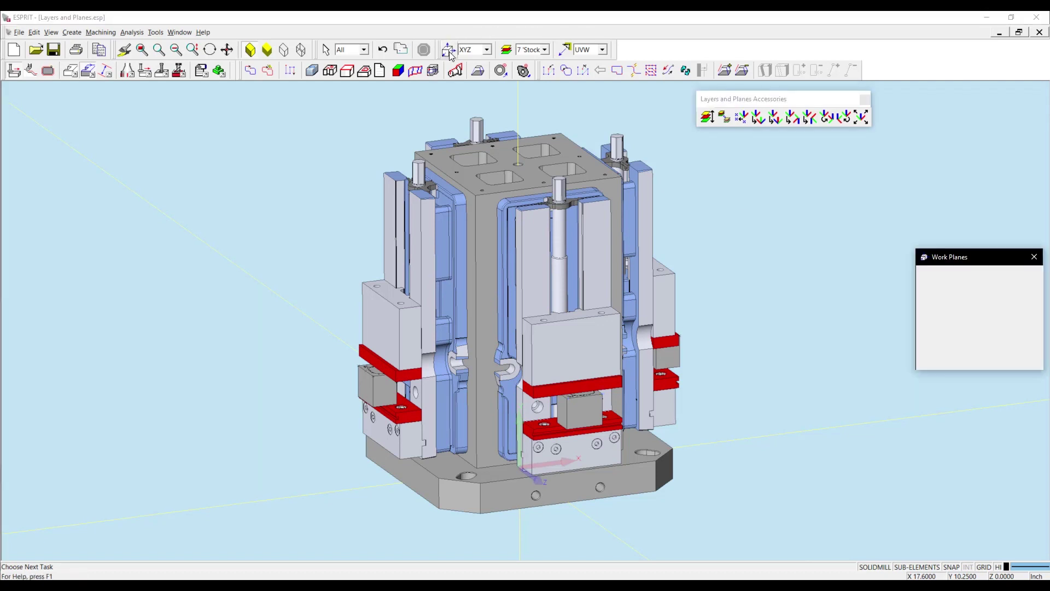
{"action": "left_click", "coordinate": [934, 293]}
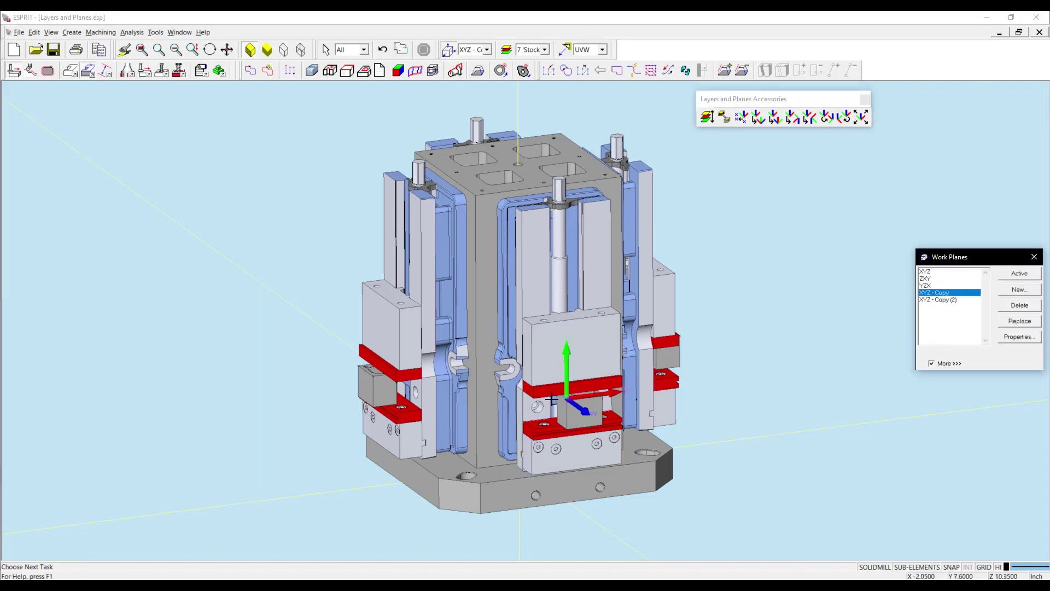
{"action": "left_click", "coordinate": [941, 300]}
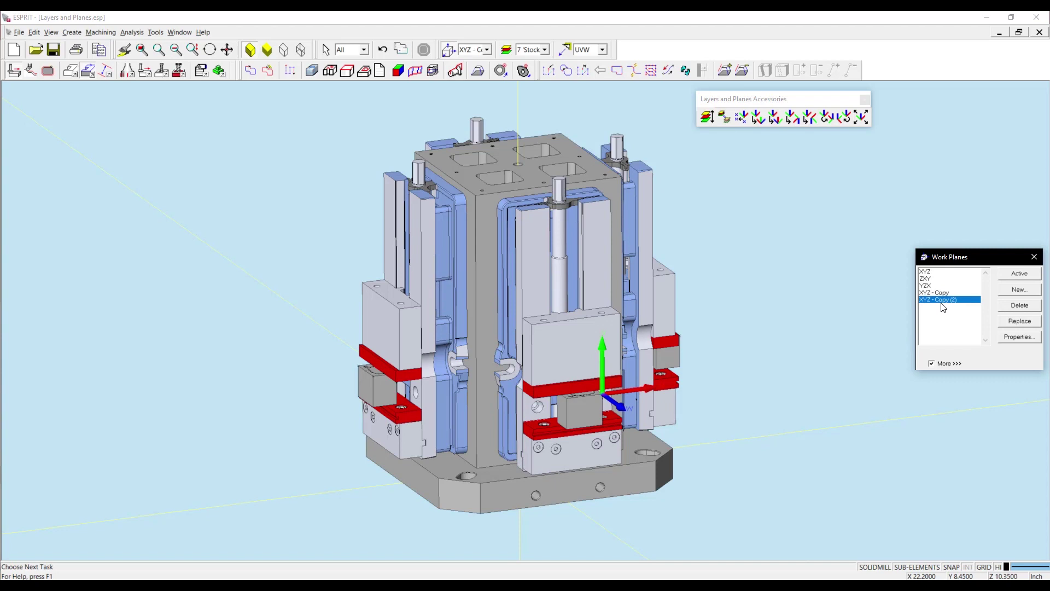
- Limit selection to points and copy the XYZ - Copy (2) work plane to the upper points of the left-hand stock block
{"action": "scroll", "coordinate": [619, 314], "scroll_direction": "up", "scroll_amount": 2}
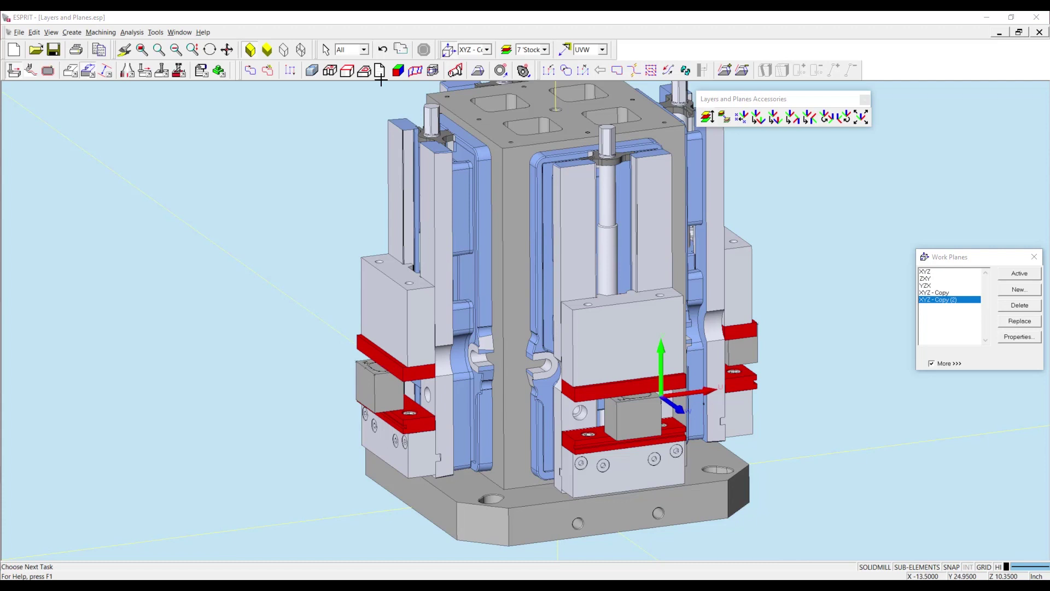
{"action": "left_click", "coordinate": [366, 48]}
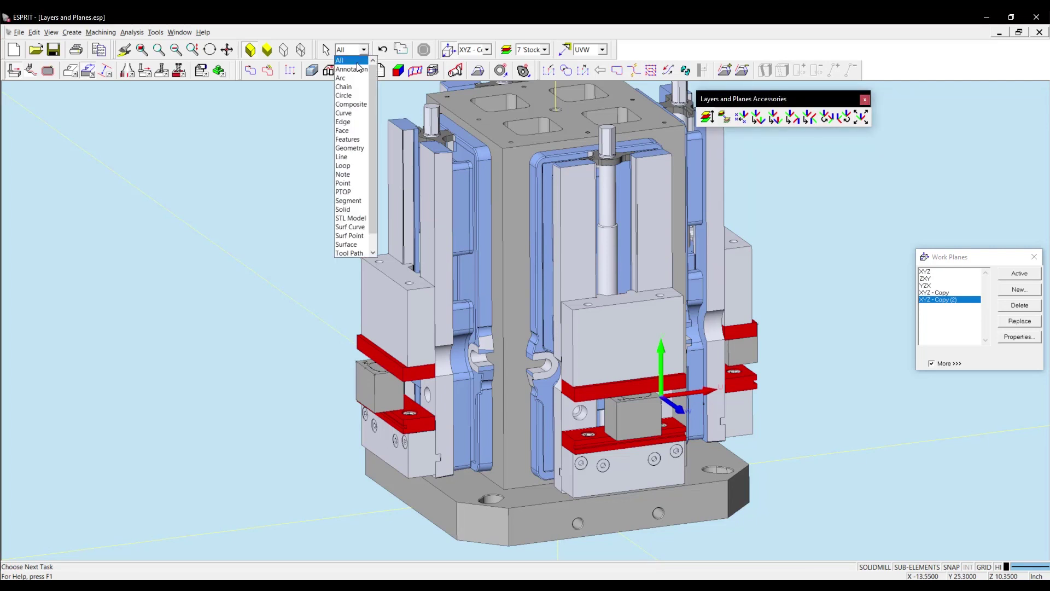
{"action": "left_click", "coordinate": [351, 183]}
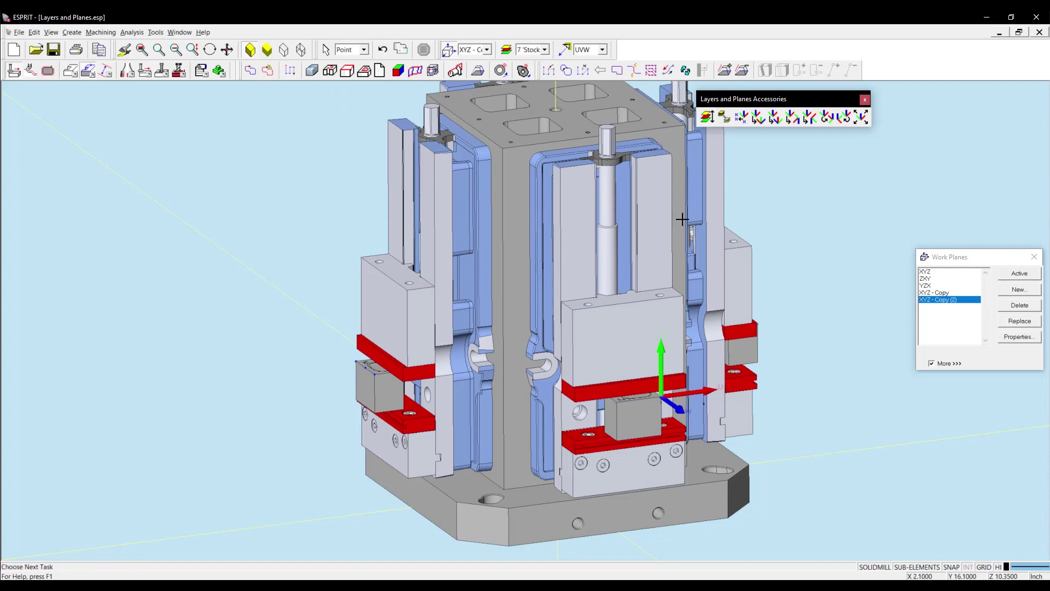
{"action": "left_click", "coordinate": [742, 117]}
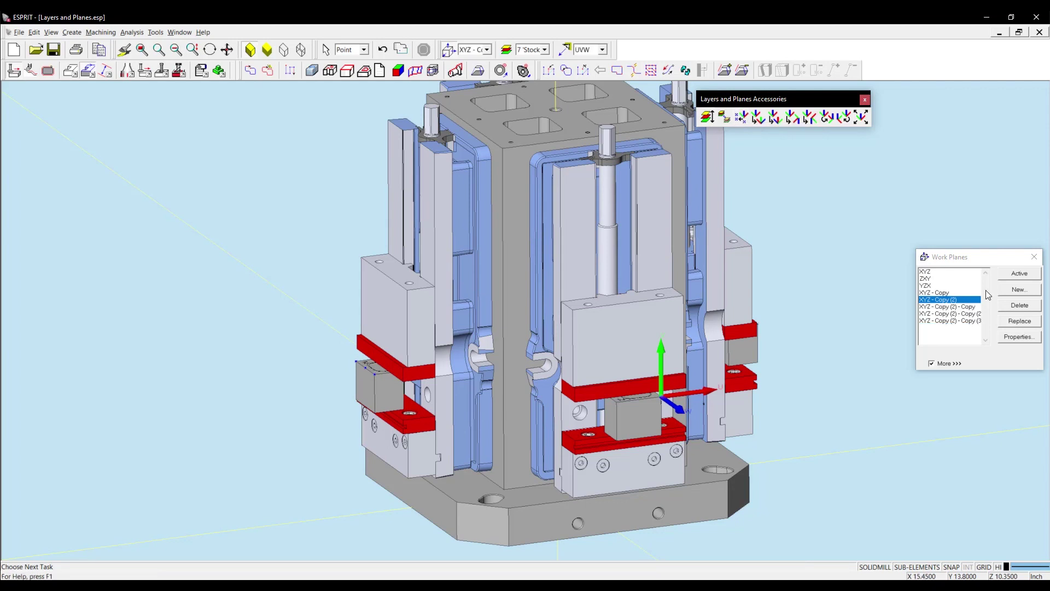
- Activate each new copy of the XYZ - Copy (2) work plane in turn to review its origin on the left-hand stock block
{"action": "left_click", "coordinate": [965, 308]}
{"action": "left_click", "coordinate": [964, 314]}
{"action": "left_click", "coordinate": [964, 320]}
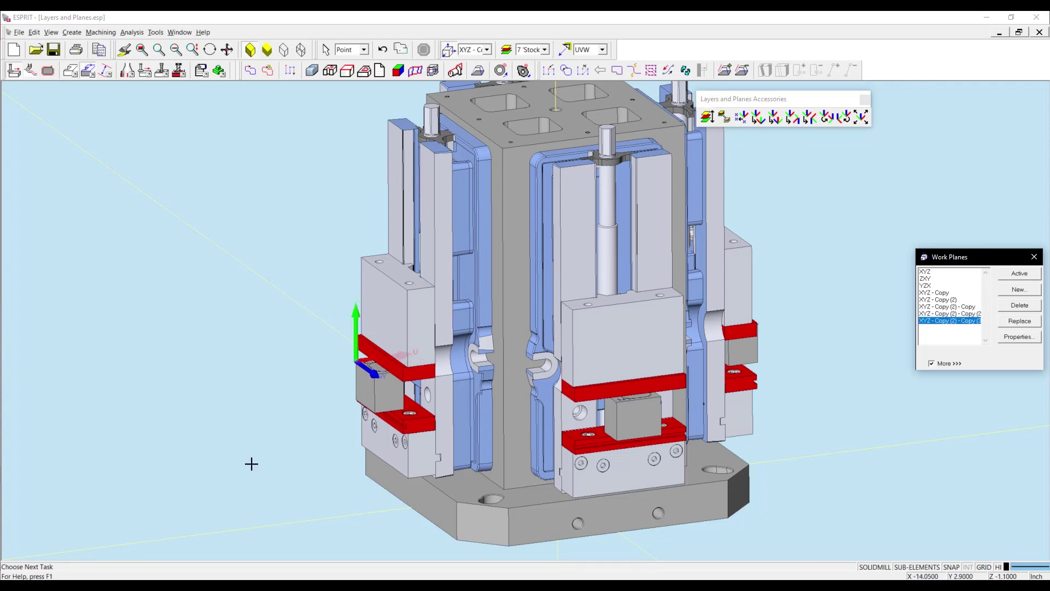
{"action": "left_click", "coordinate": [499, 333]}
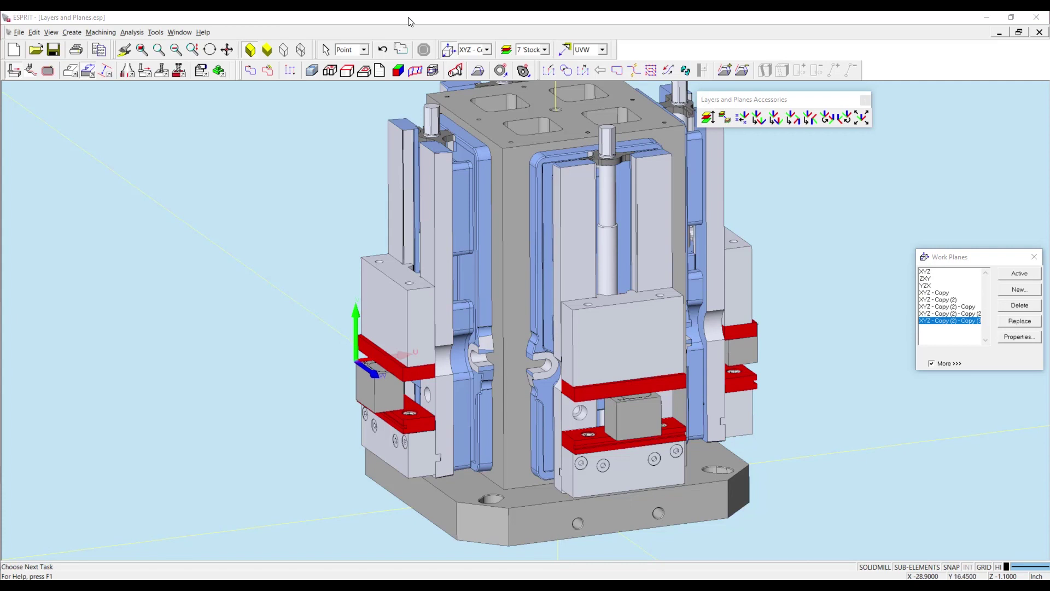
- Activate the XYZ - Copy work plane and rotate it by -90 degrees three times
{"action": "left_click", "coordinate": [747, 100]}
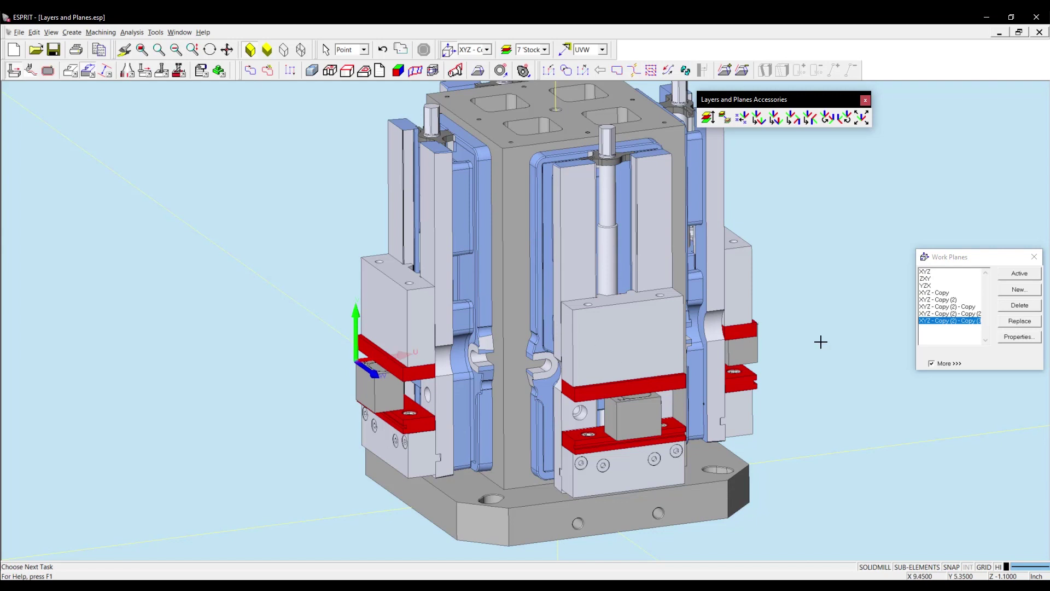
{"action": "left_click", "coordinate": [935, 293]}
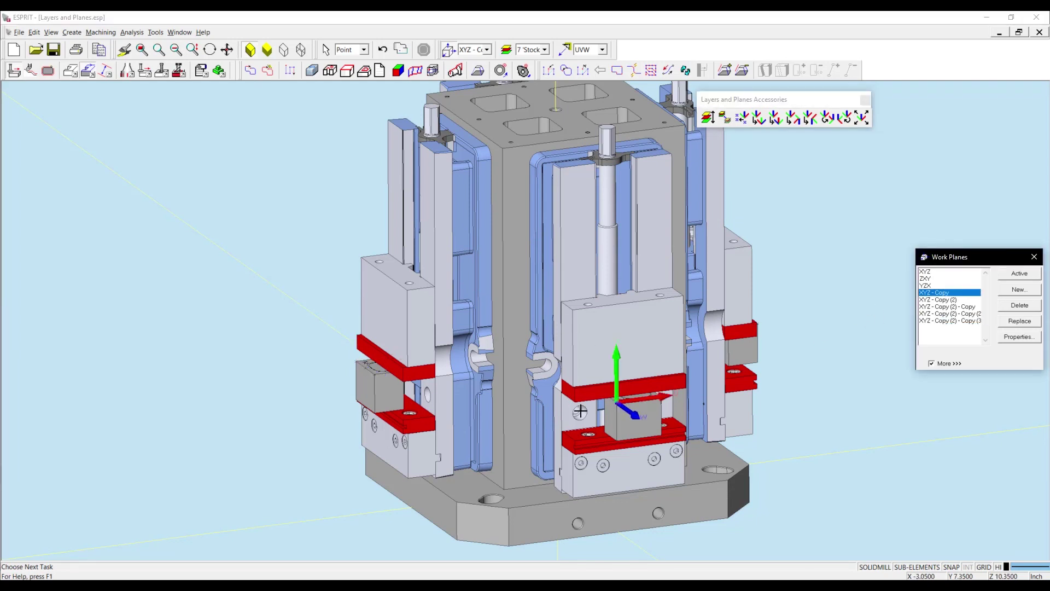
{"action": "left_click", "coordinate": [847, 117]}
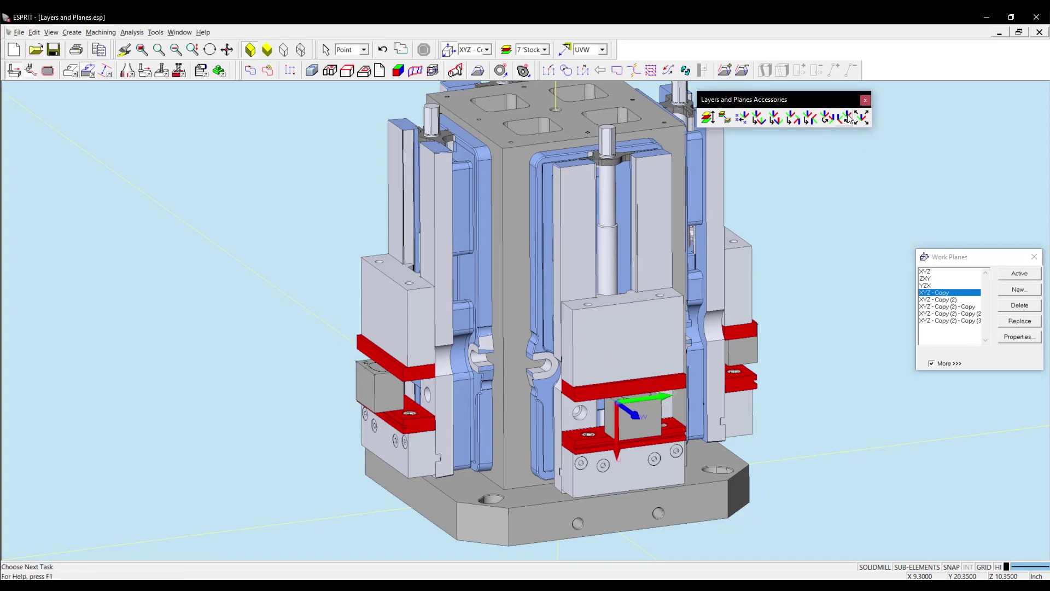
{"action": "left_click", "coordinate": [847, 117]}
{"action": "left_click", "coordinate": [847, 117]}
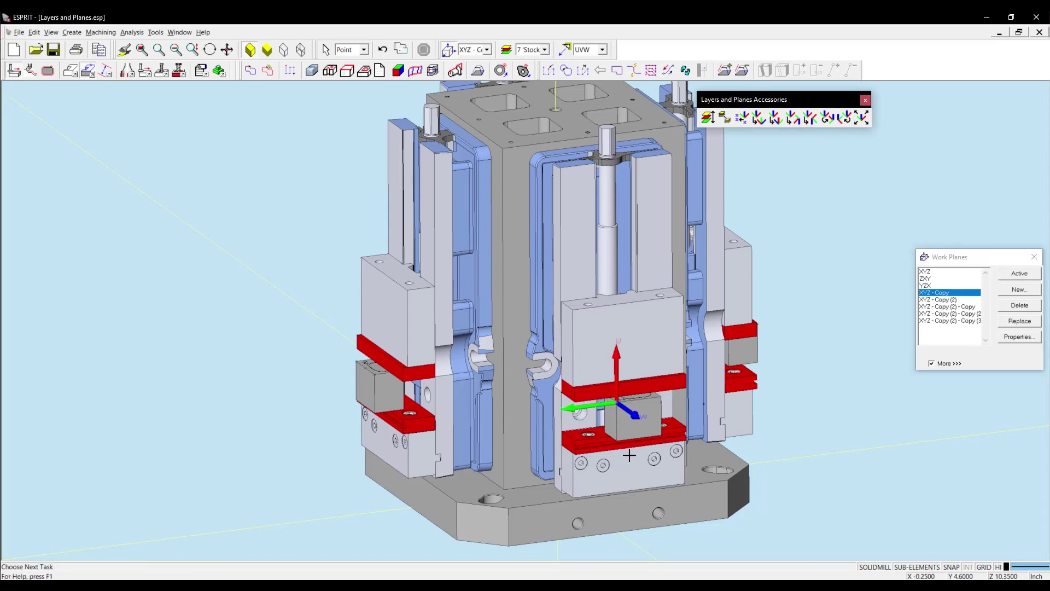
{"action": "left_click", "coordinate": [779, 121]}
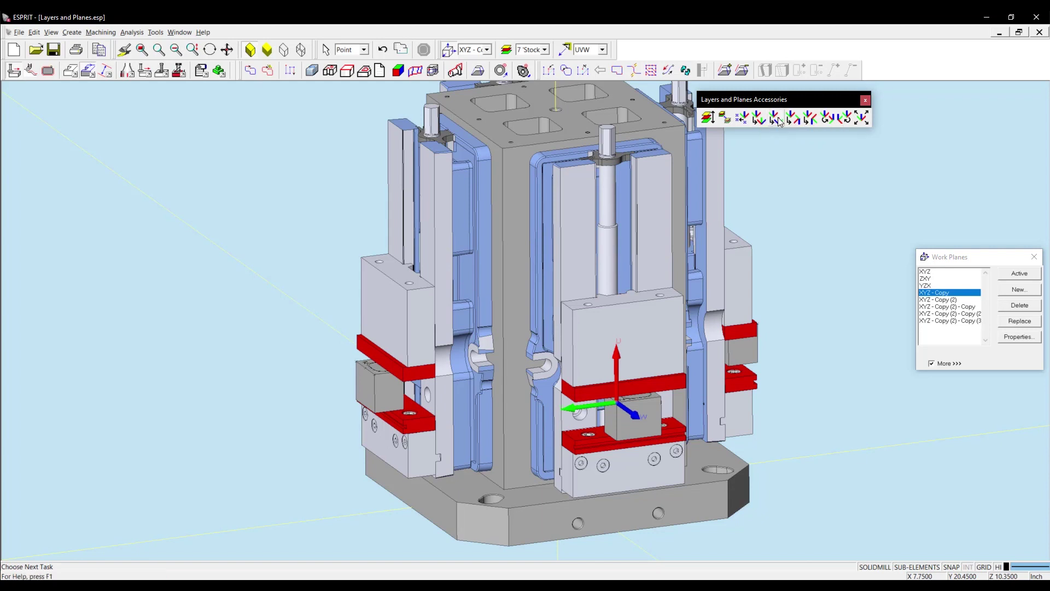
- Activate the XYZ - Copy (2) work plane, flip it U to V to W, and rotate it by +90 degrees three times
{"action": "left_click", "coordinate": [938, 299]}
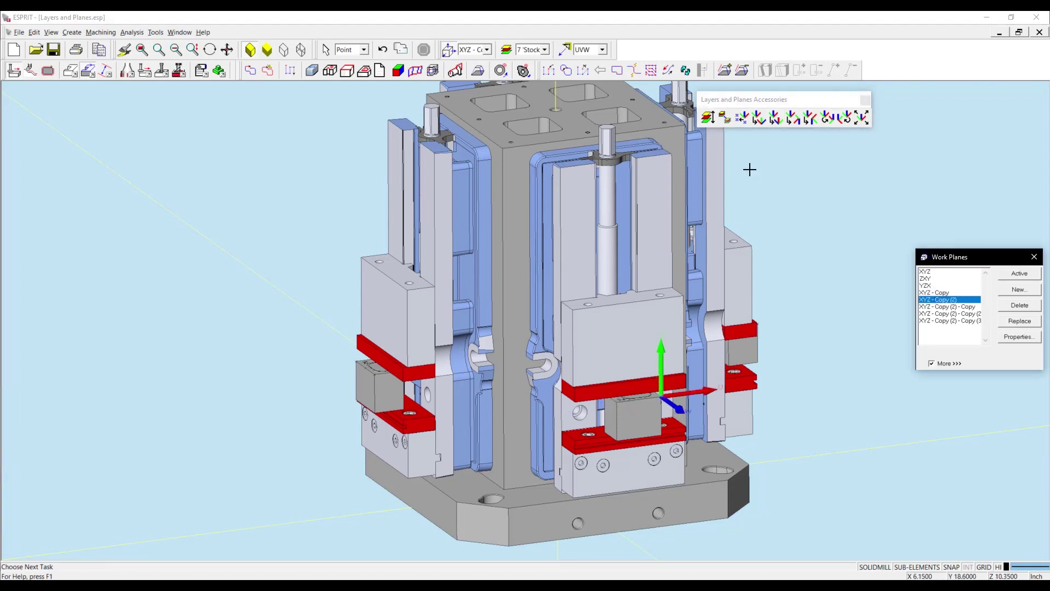
{"action": "left_click", "coordinate": [760, 118]}
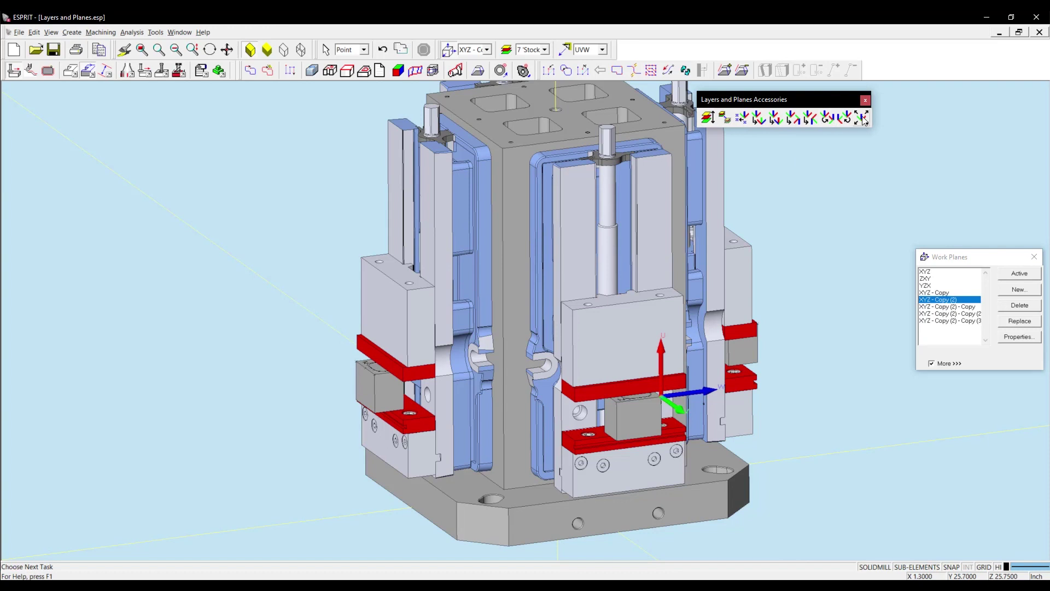
{"action": "left_click", "coordinate": [828, 118]}
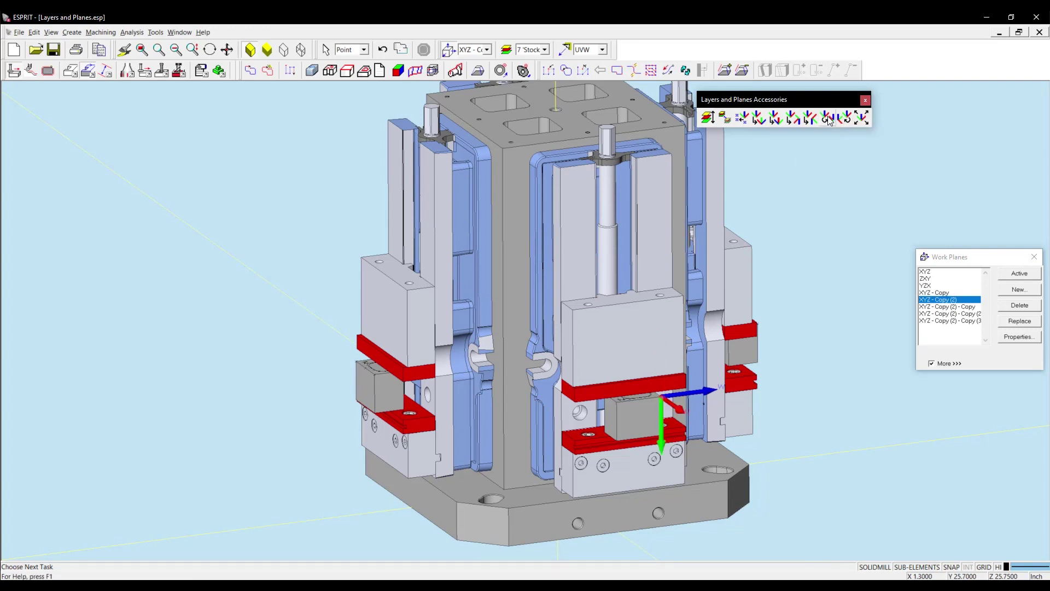
{"action": "left_click", "coordinate": [828, 119]}
{"action": "left_click", "coordinate": [829, 119]}
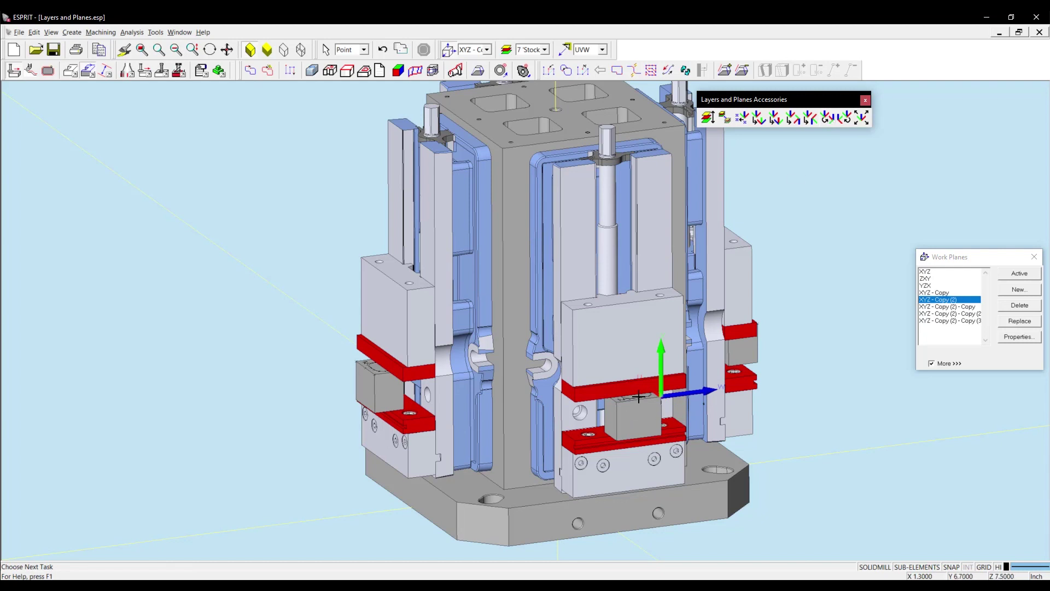
- Activate the XYZ - Copy (2) - Copy (2) work plane, rotate it by -90 degrees three times, and flip it U to V to W
{"action": "left_click", "coordinate": [941, 307]}
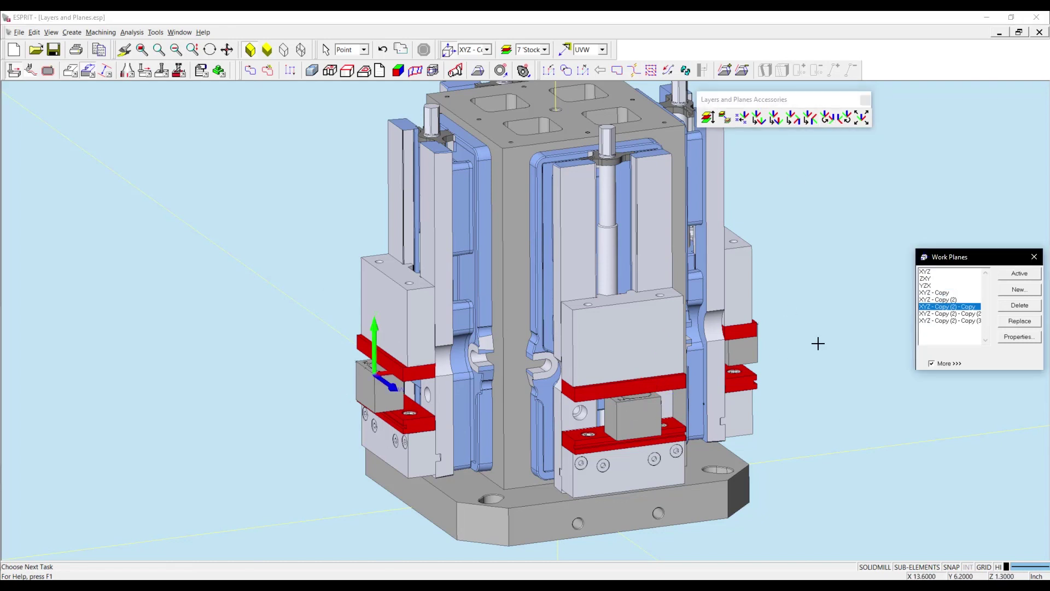
{"action": "left_click", "coordinate": [953, 315]}
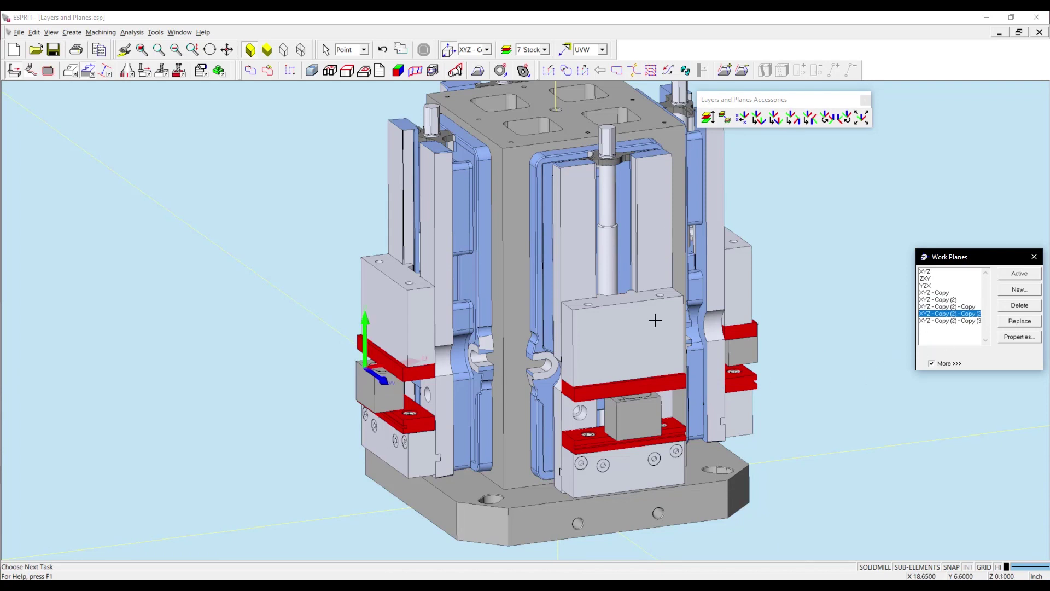
{"action": "left_click", "coordinate": [845, 118]}
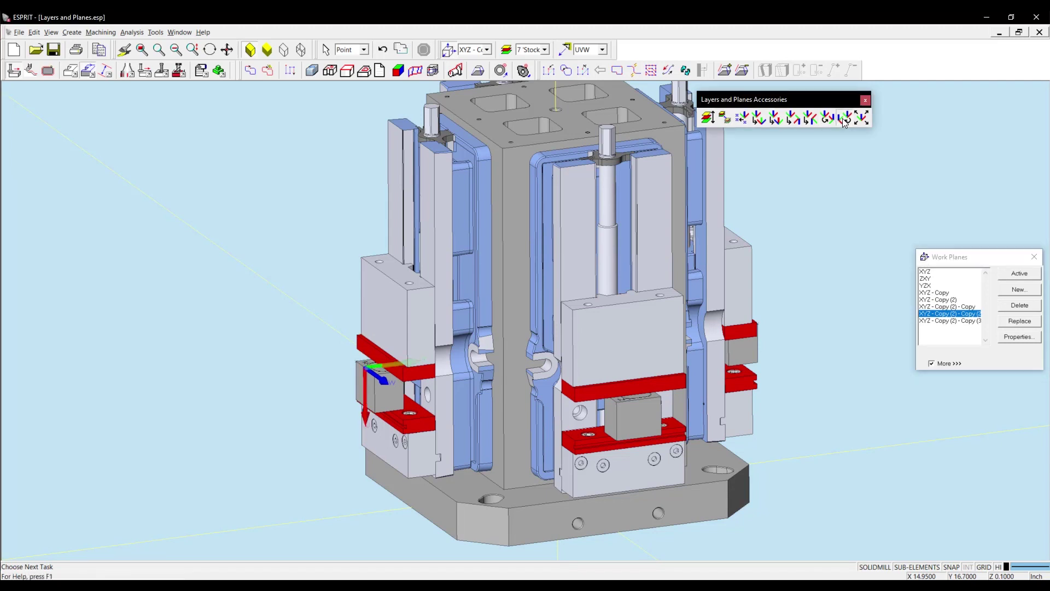
{"action": "left_click", "coordinate": [845, 118]}
{"action": "left_click", "coordinate": [840, 117]}
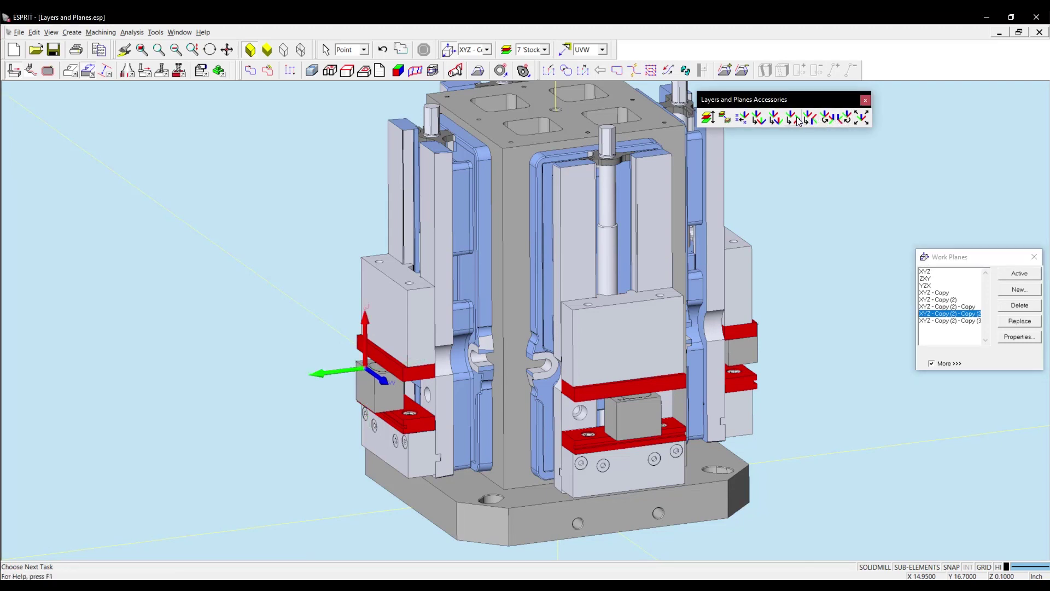
{"action": "left_click", "coordinate": [776, 118]}
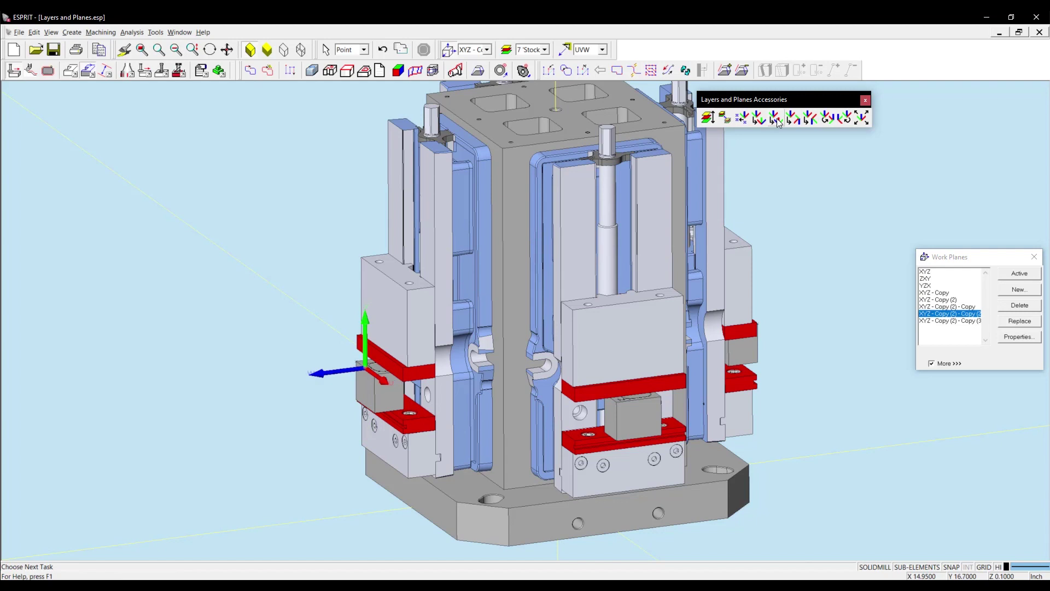
- Activate the XYZ - Copy (2) - Copy (3) work plane and rotate it by +90 degrees three times
{"action": "left_click", "coordinate": [945, 321]}
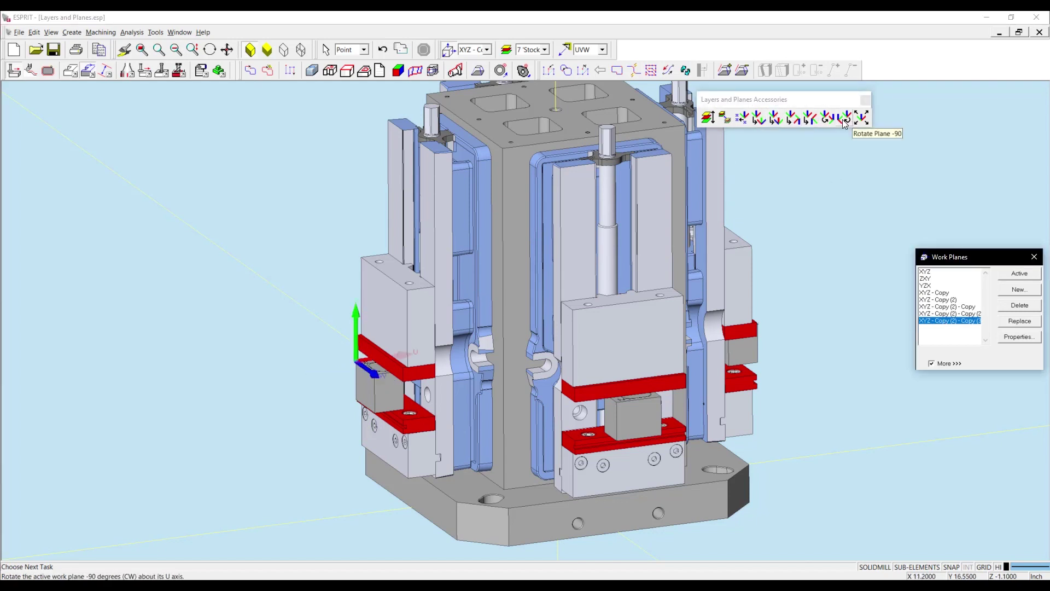
{"action": "left_click", "coordinate": [829, 119]}
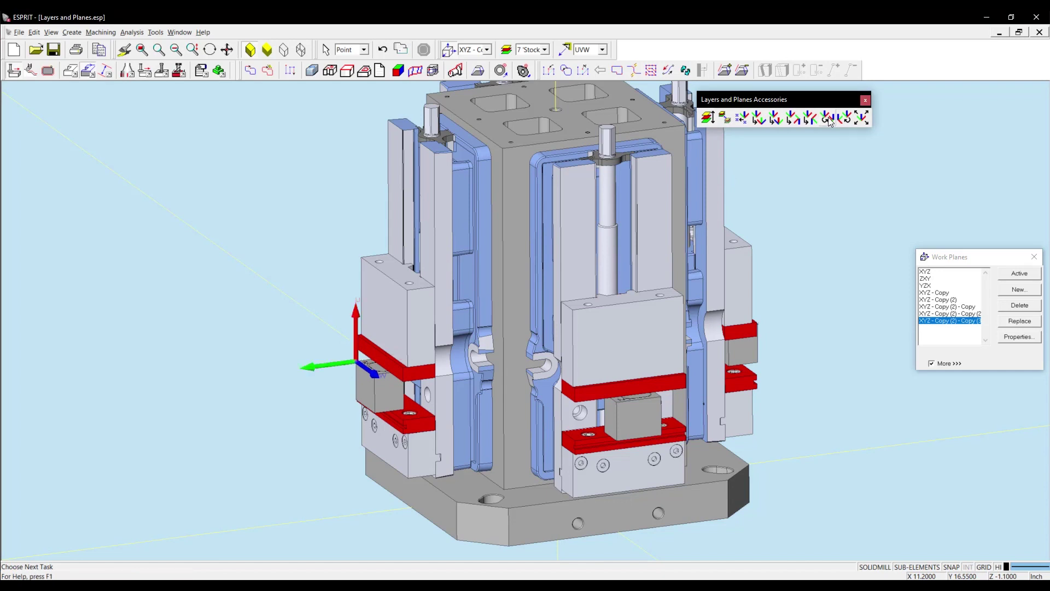
{"action": "left_click", "coordinate": [828, 119]}
{"action": "left_click", "coordinate": [828, 118]}
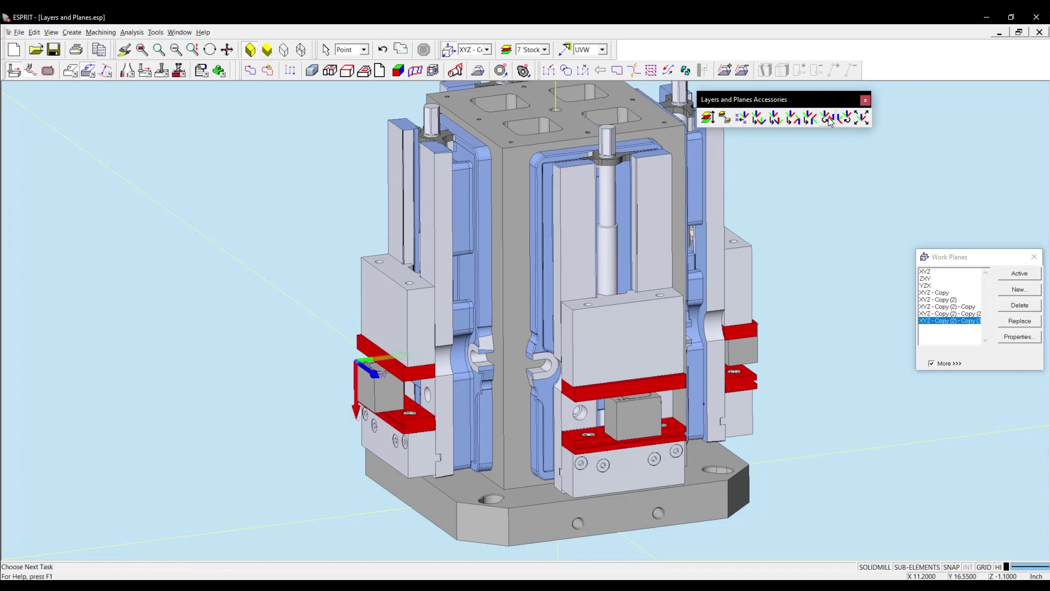
- Reverse the U and W axes of the XYZ - Copy (2) - Copy (3) work plane and rotate it by +90 degrees three times
{"action": "left_click", "coordinate": [799, 118]}
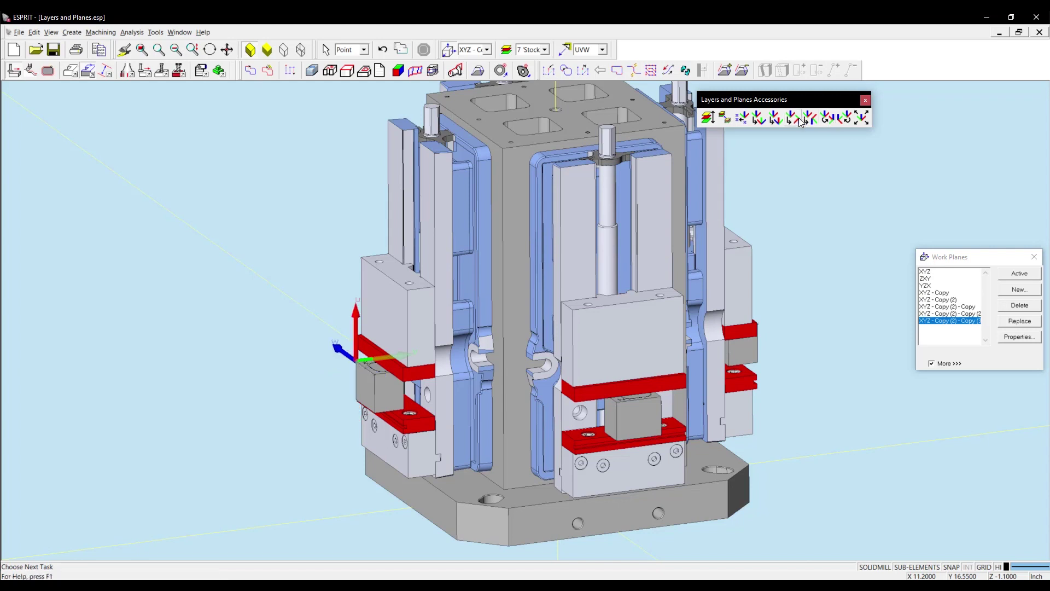
{"action": "left_click", "coordinate": [826, 118]}
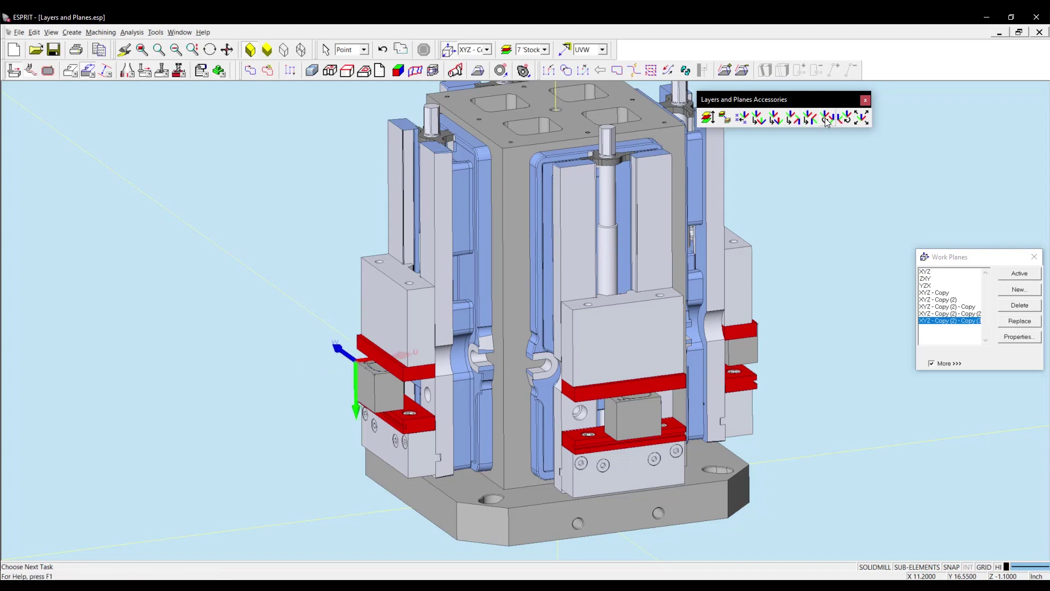
{"action": "left_click", "coordinate": [827, 119]}
{"action": "left_click", "coordinate": [827, 118]}
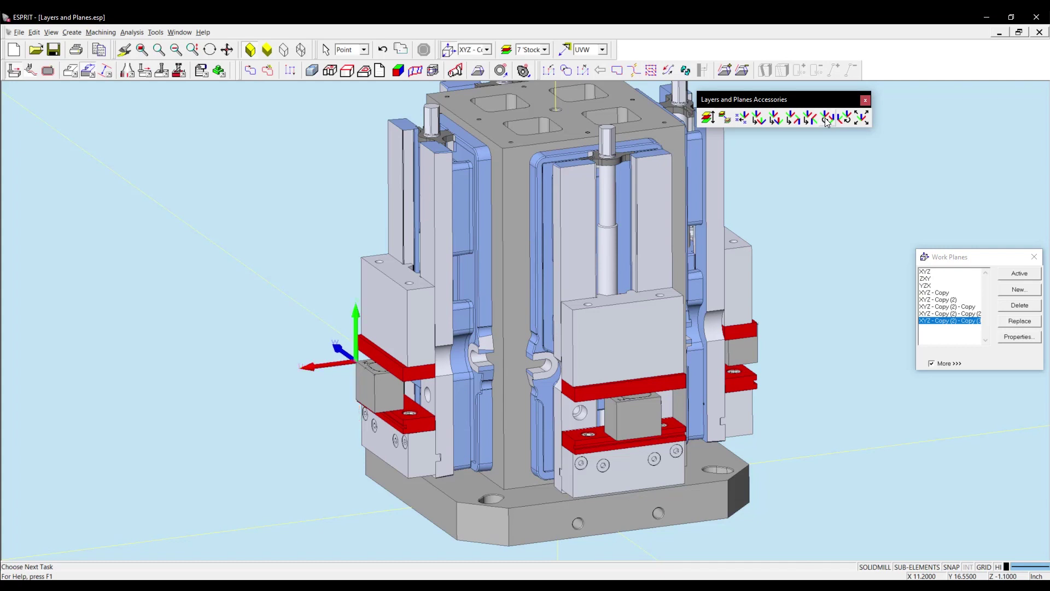